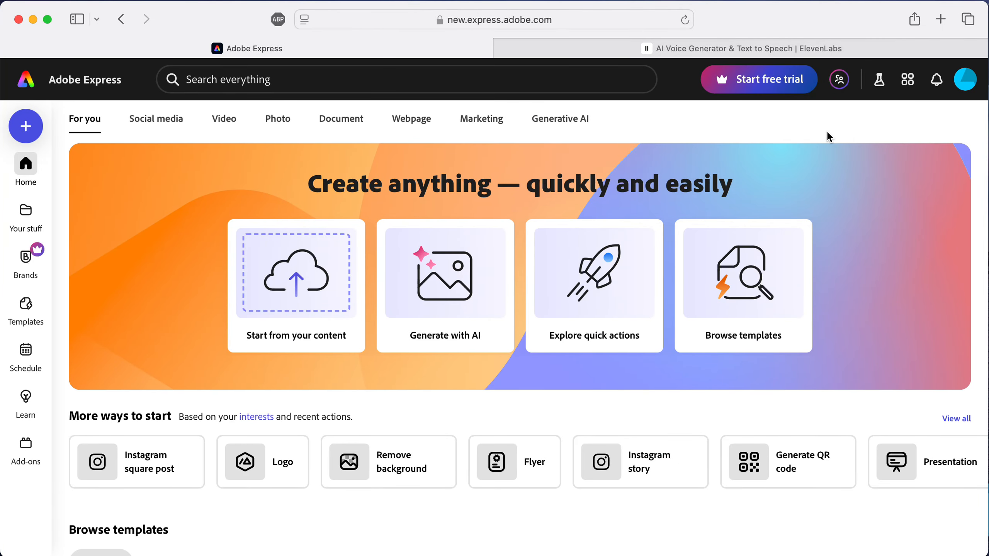
Step: Switch to the ElevenLabs tab and preview the Grandpa Spuds Oxley and Rachel voices
click(630, 54)
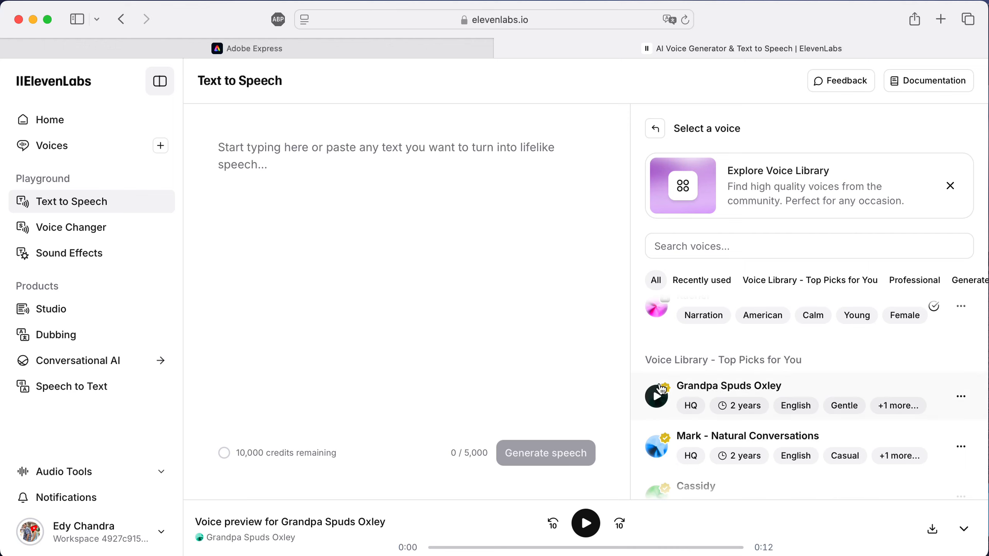
scroll(663, 342, up, 2)
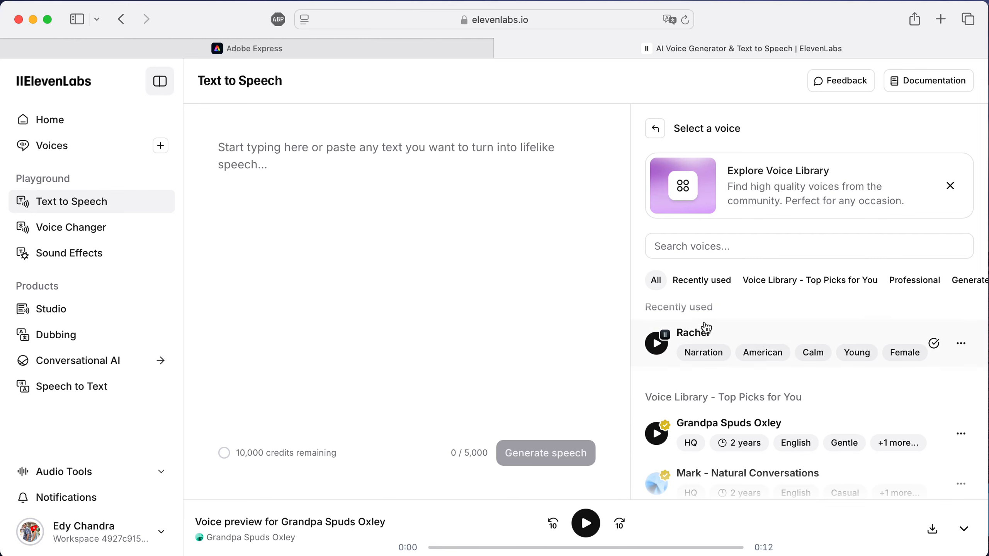
click(663, 438)
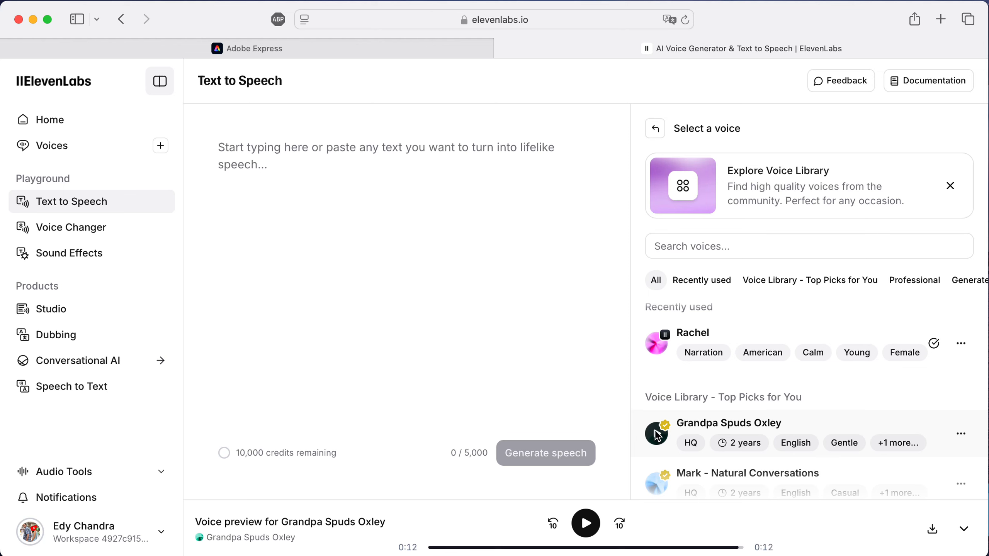
click(658, 348)
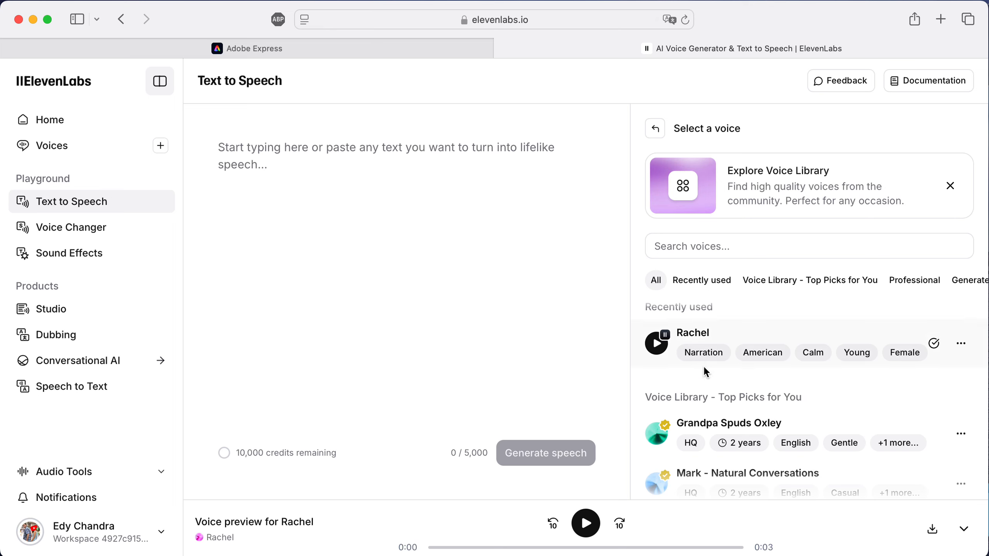
Step: Enter "In this video, I will show you how to " as the text-to-speech script
click(285, 179)
text(H)
key(BackSpace)
text(In this video, I will show tou)
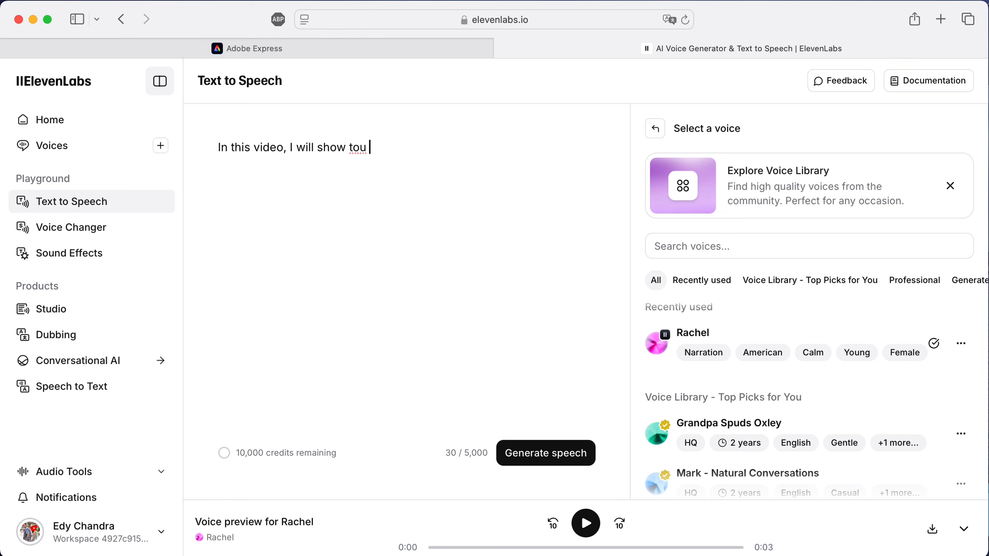
key(Tab)
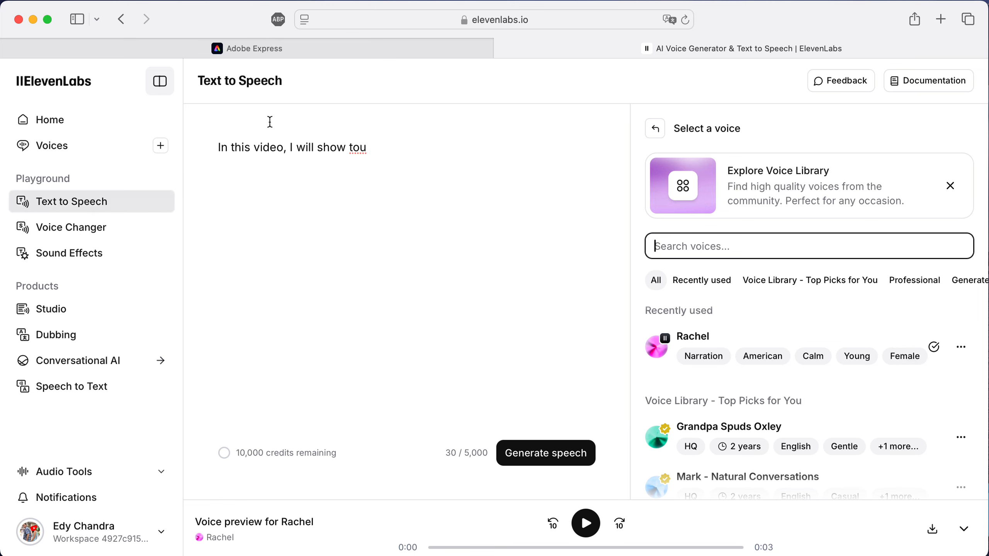
click(368, 155)
key(BackSpace)
text(you how to )
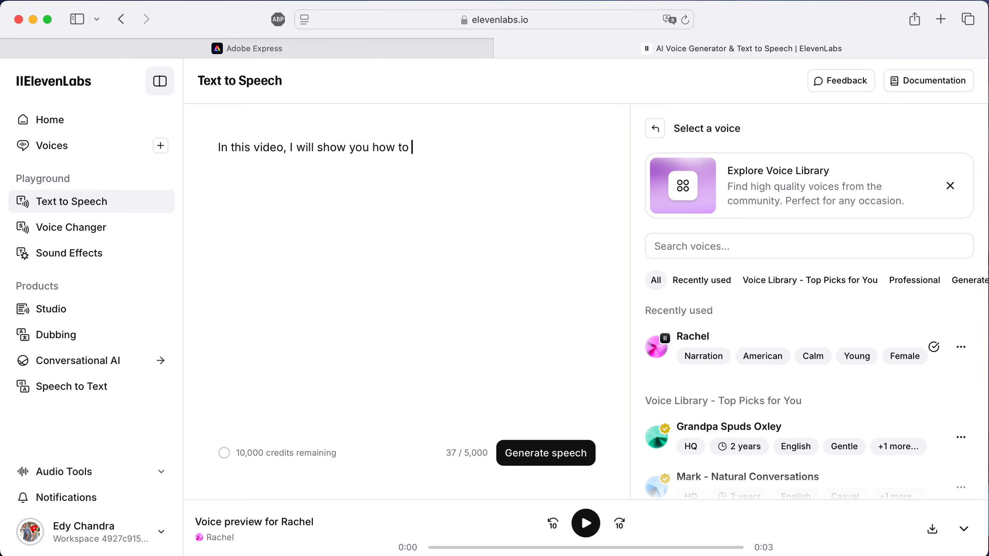
text(get a boyfriend using social media.)
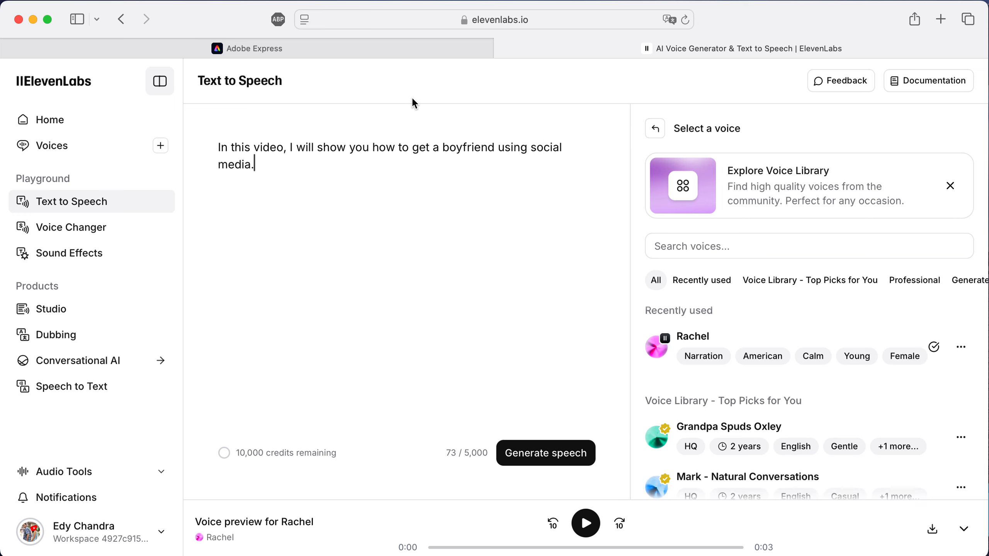
Step: Complete the script with "get a boyfriend using social media."
key(Tab)
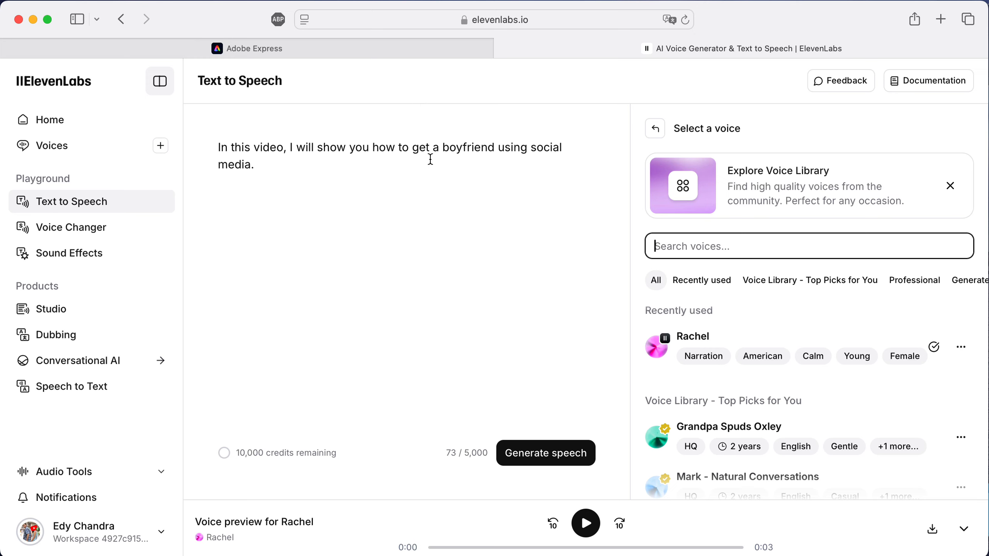
click(405, 177)
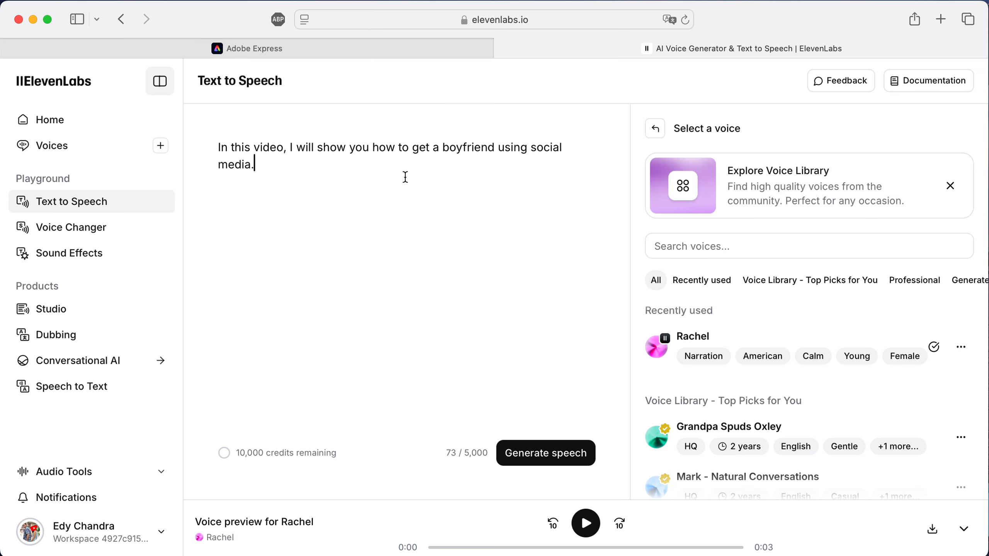
Step: Generate the speech with the Rachel voice and download the audio file
click(531, 465)
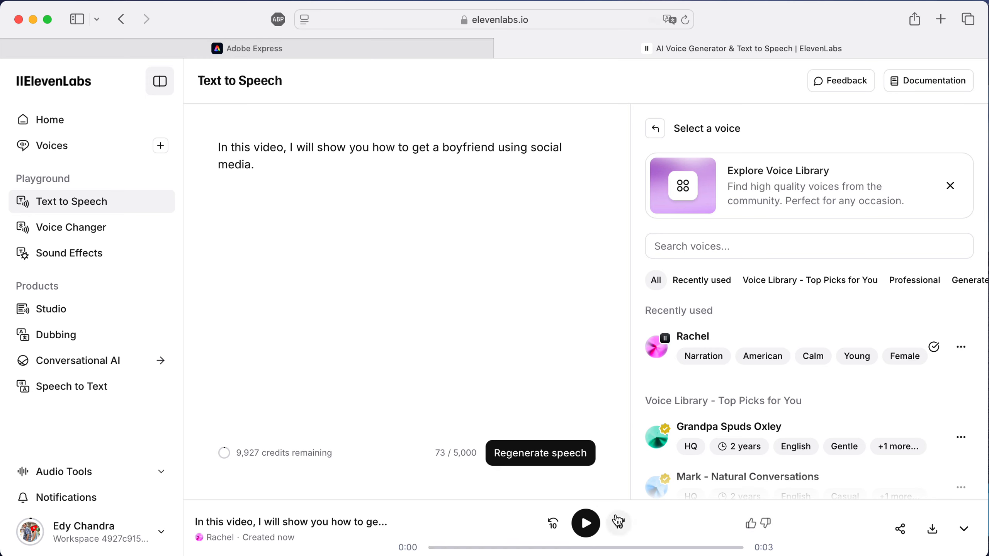
click(933, 529)
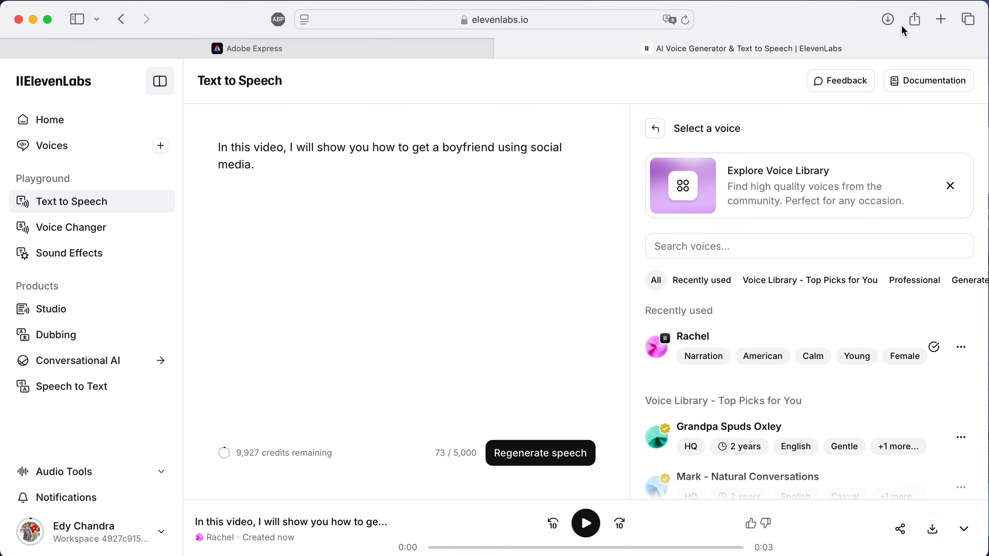
click(888, 21)
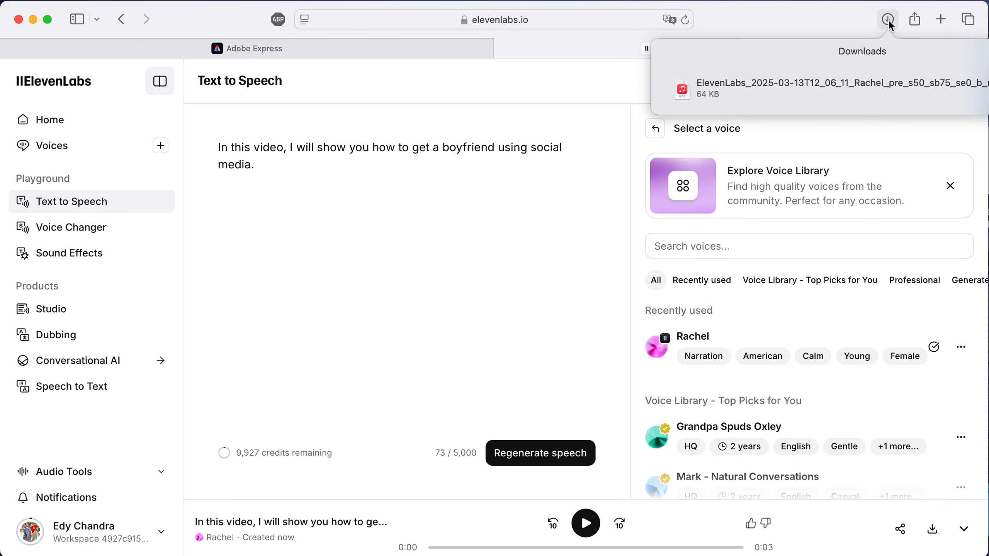
Step: Return to Adobe Express and open the Animate characters quick action
click(264, 47)
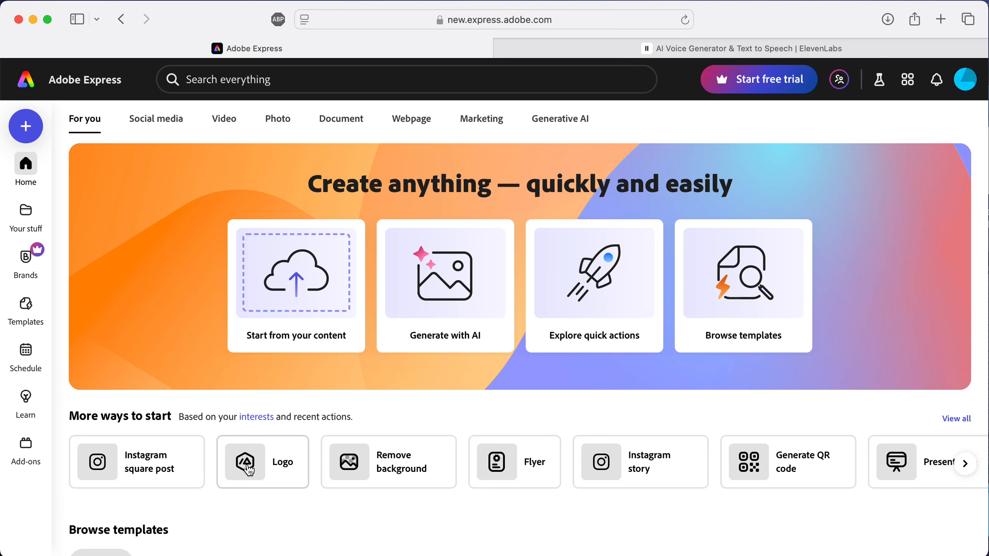
mouse_move(957, 474)
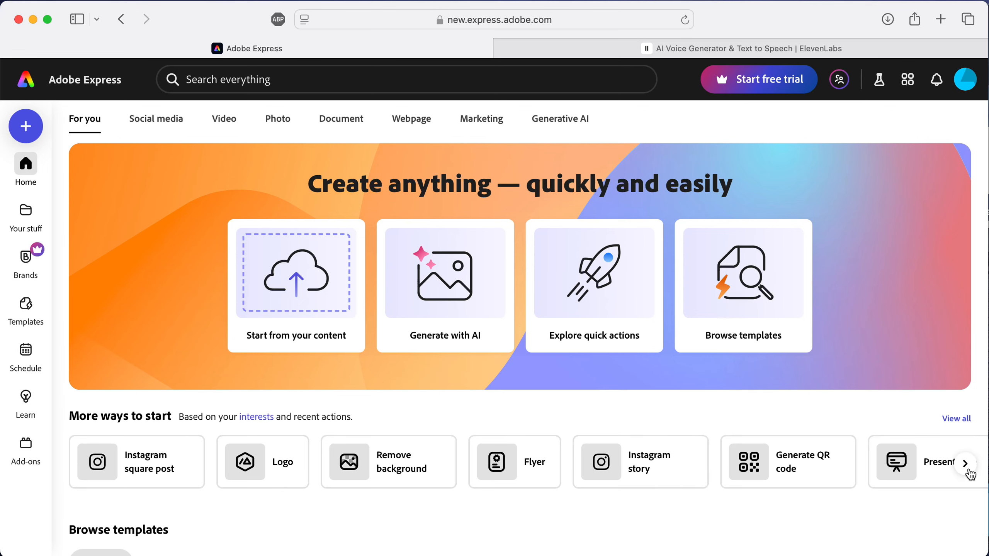
click(969, 473)
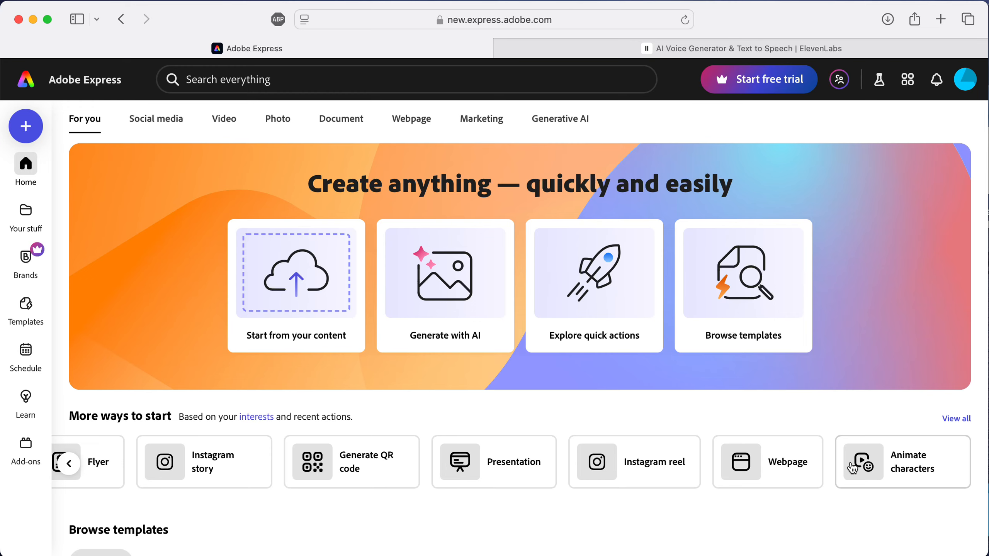
click(853, 467)
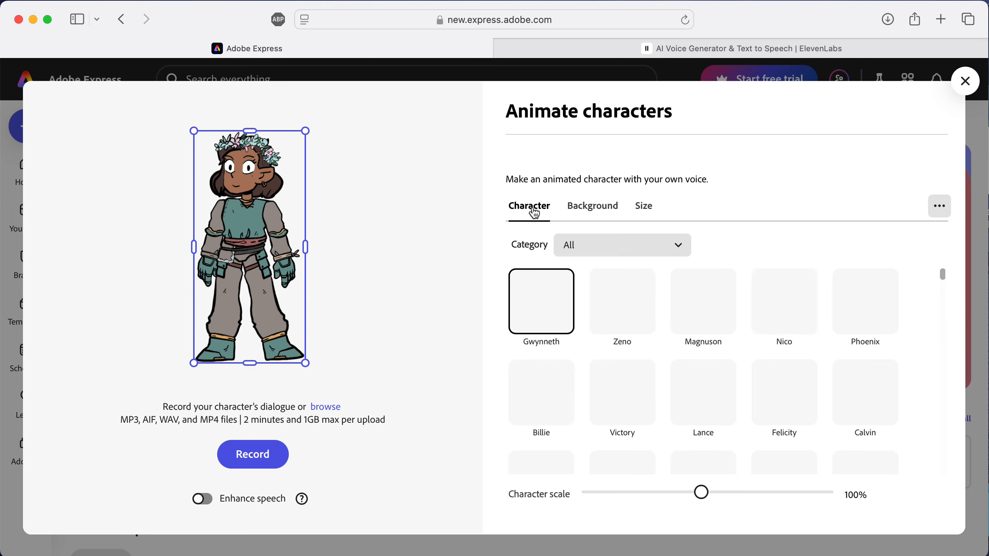
Step: Preview several characters and choose Billie as the animated character
click(607, 306)
click(738, 311)
click(804, 314)
click(888, 296)
click(883, 387)
click(775, 384)
click(701, 381)
click(545, 380)
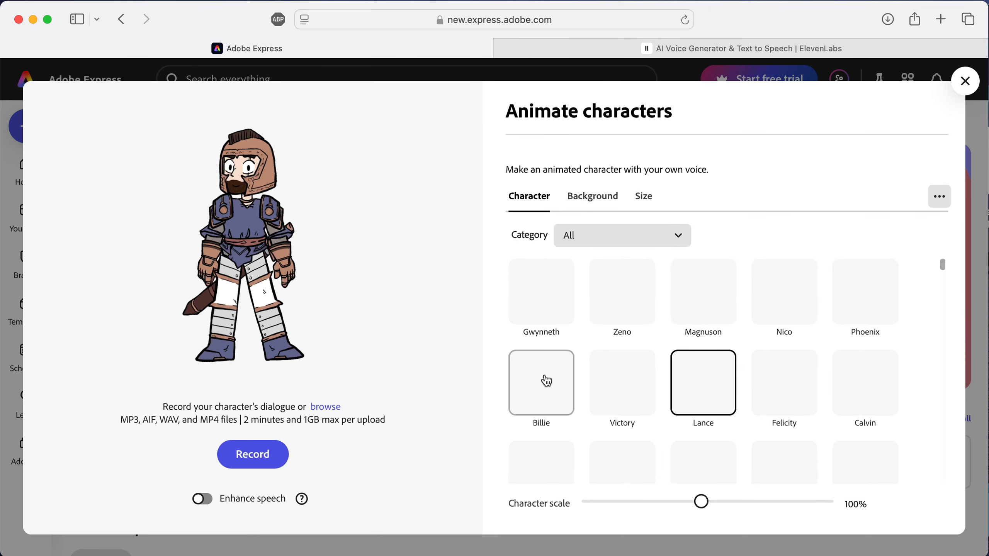
click(638, 393)
click(546, 396)
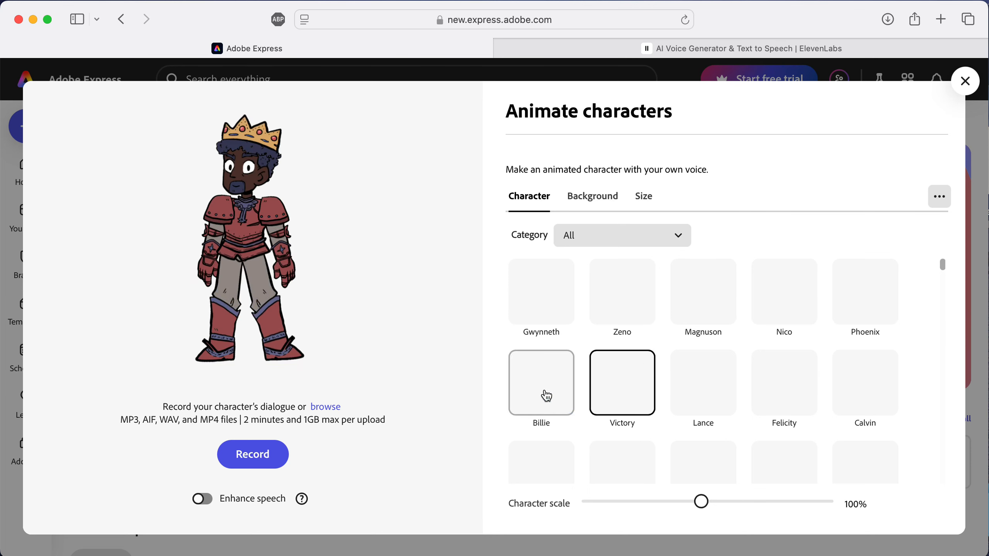
scroll(583, 386, down, 12)
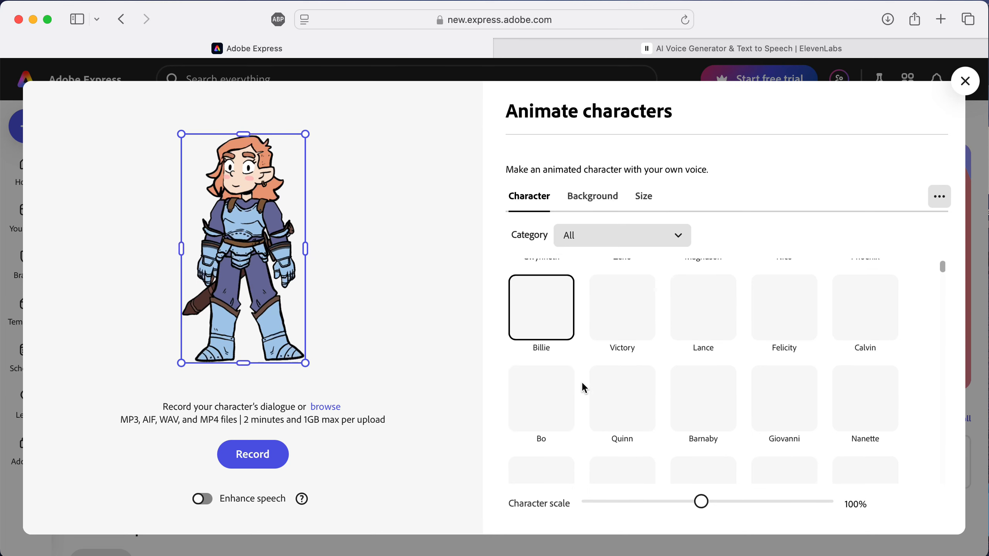
scroll(583, 387, down, 3)
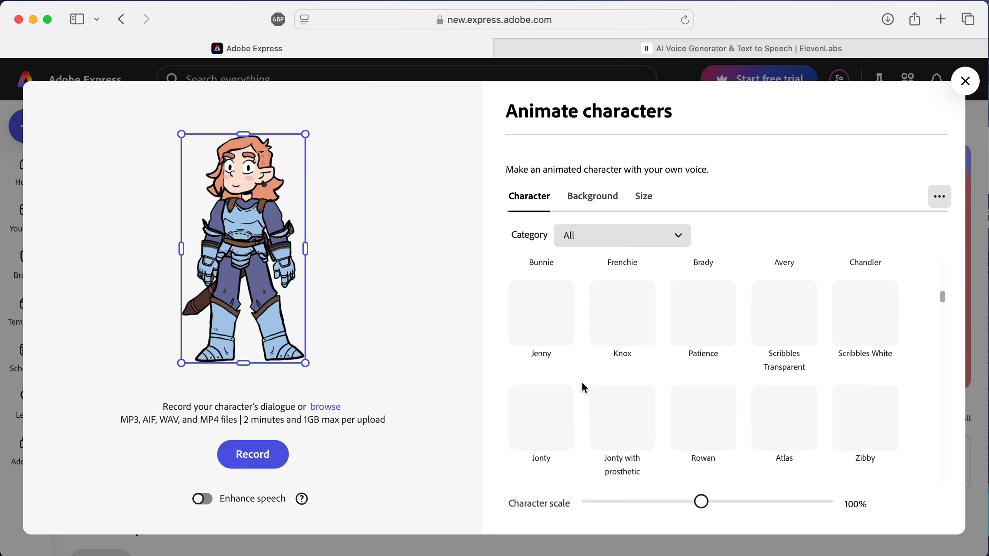
scroll(582, 380, up, 15)
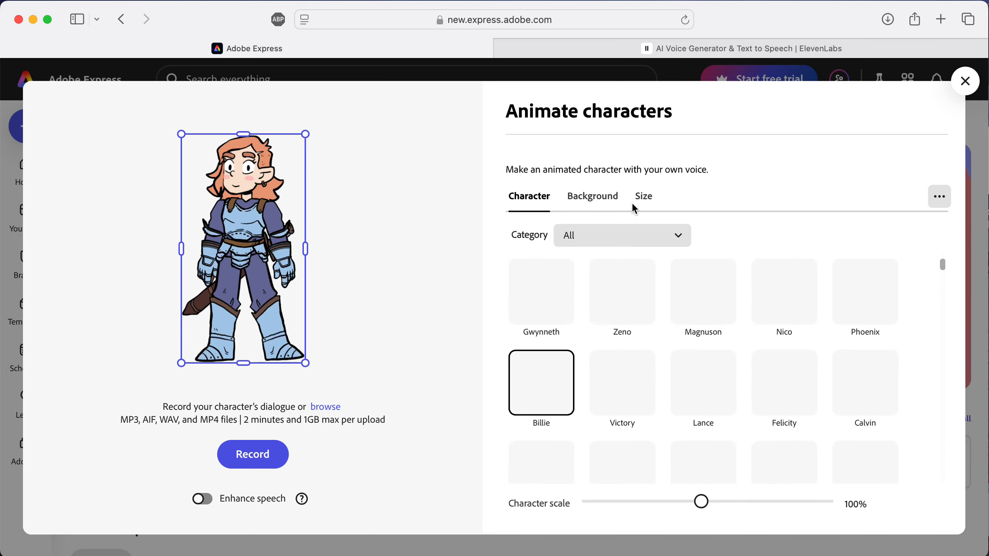
Step: Open the background options and preview the Dungeon, Minimalist Beach, Night Sky Landings and Minimalist Street backgrounds
click(589, 197)
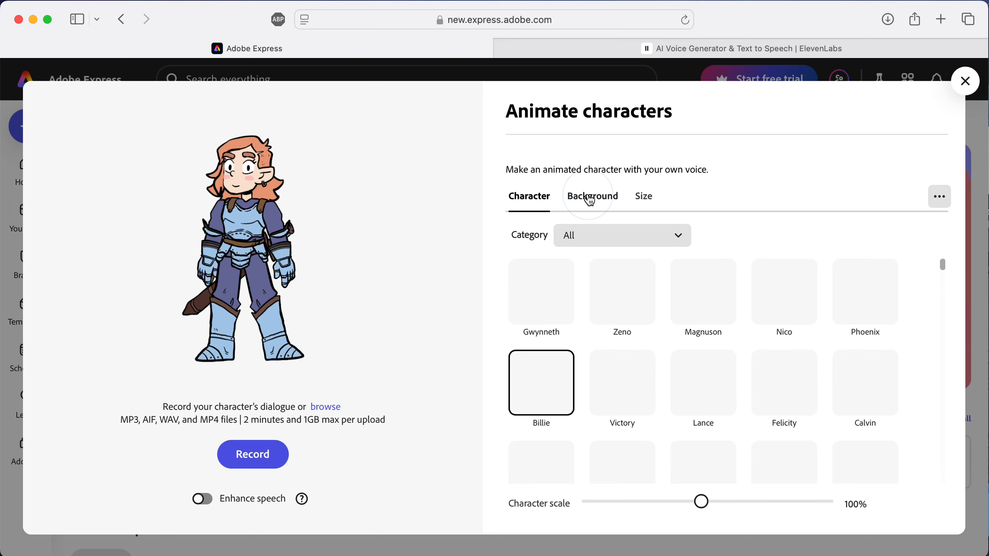
click(629, 365)
scroll(630, 365, down, 1)
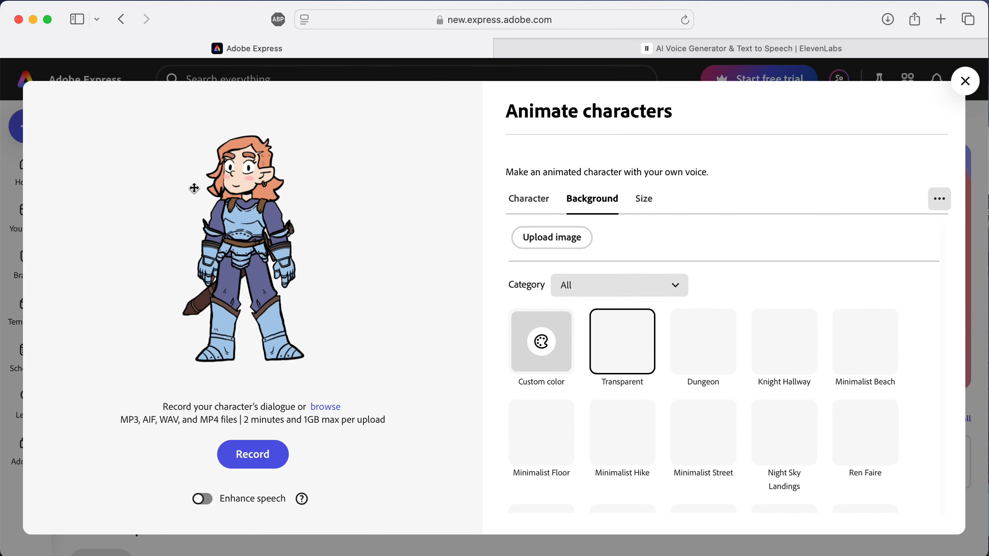
click(681, 355)
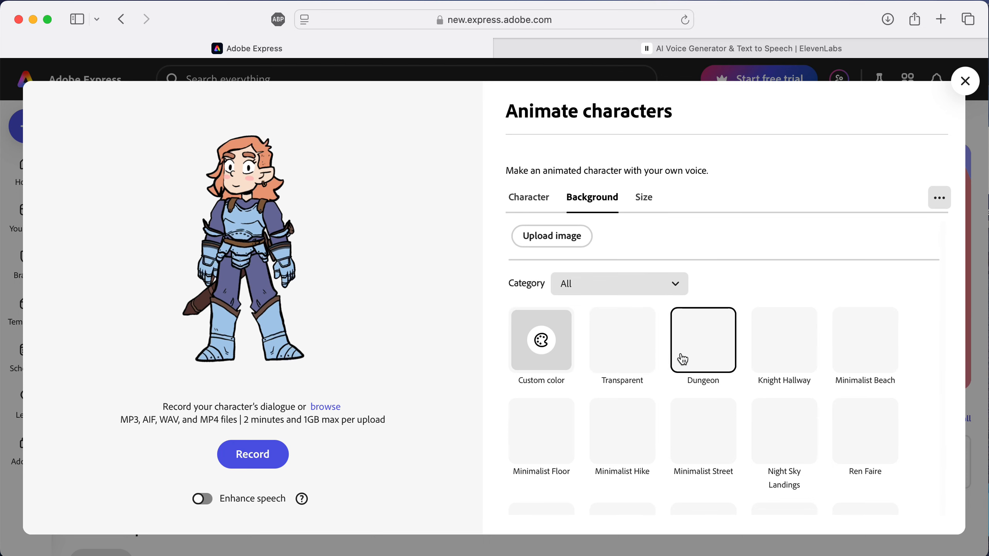
click(788, 332)
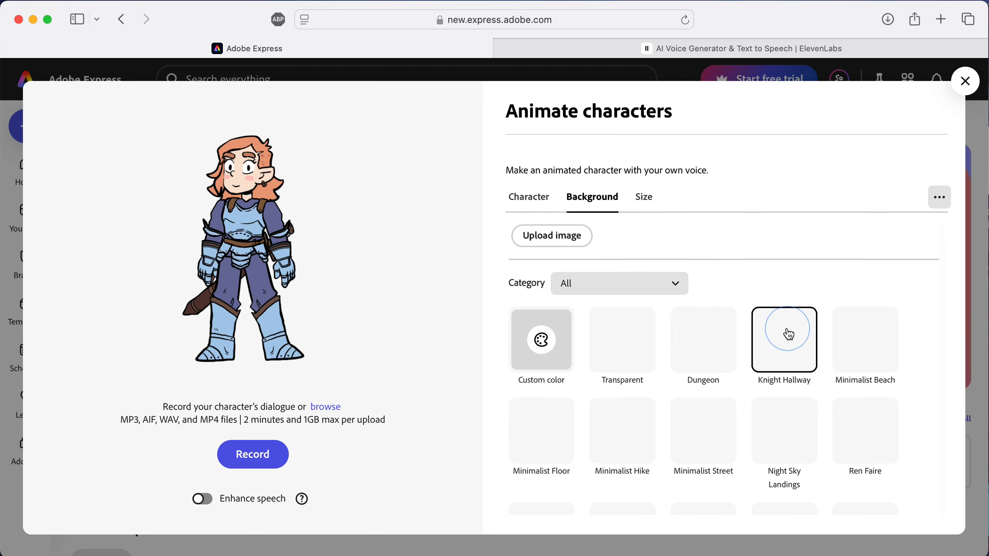
click(703, 345)
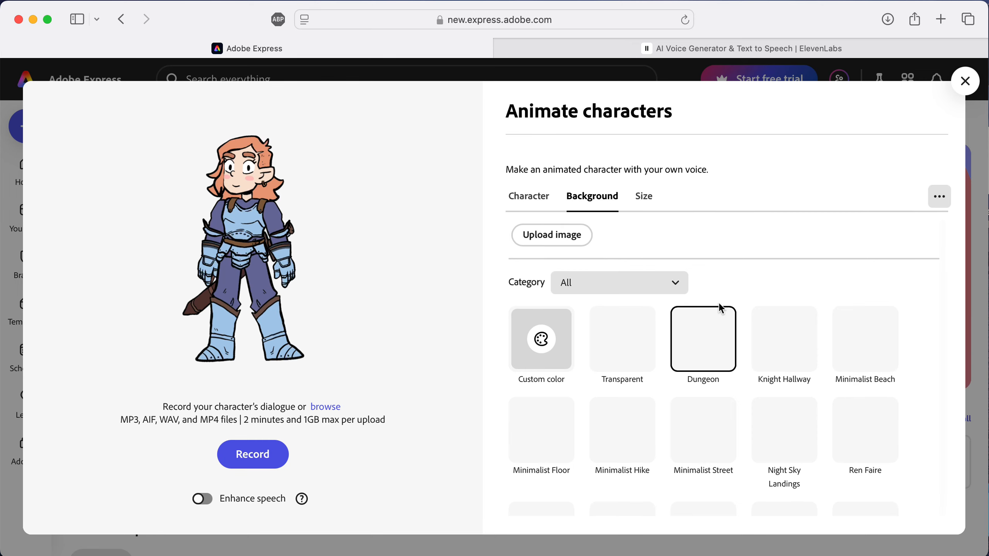
click(863, 334)
click(712, 343)
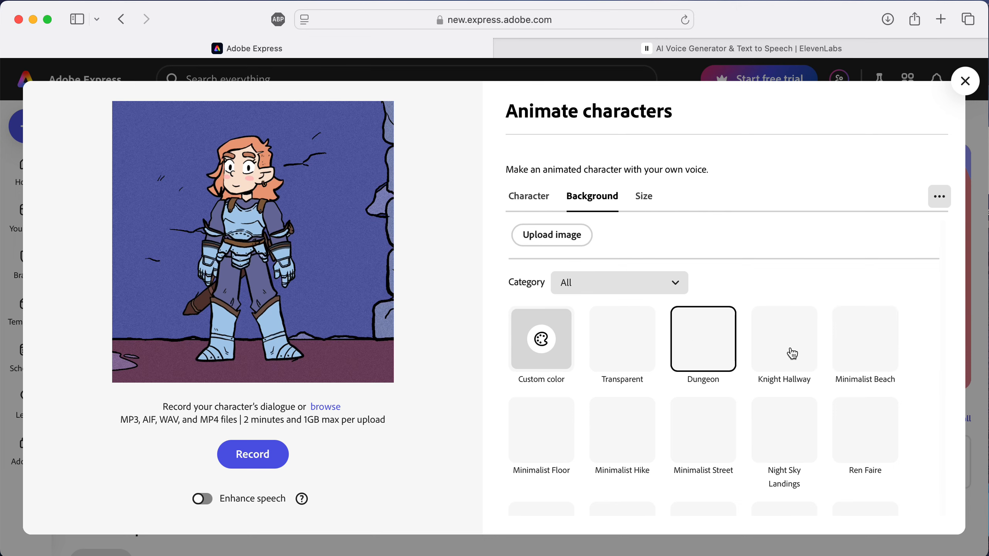
click(872, 355)
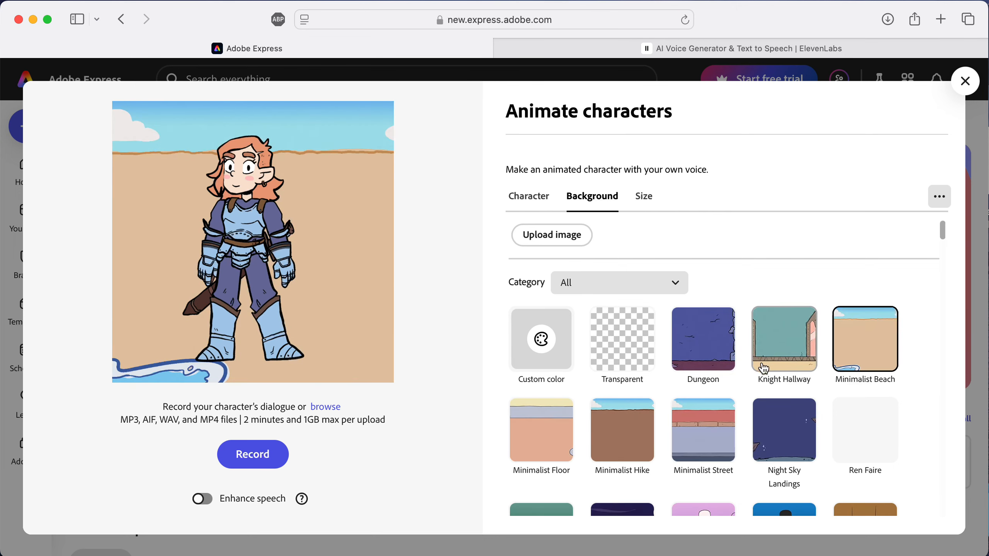
click(796, 415)
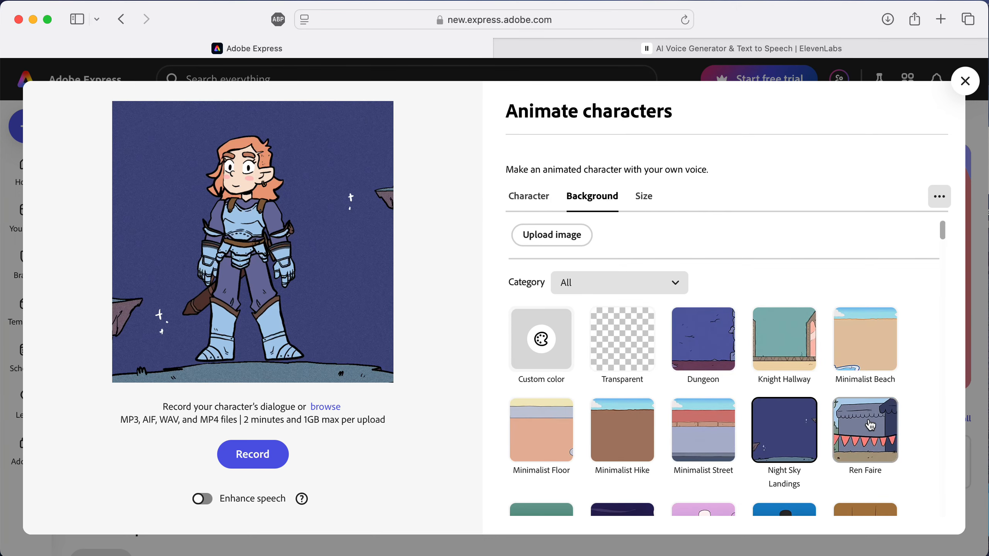
click(822, 426)
click(701, 429)
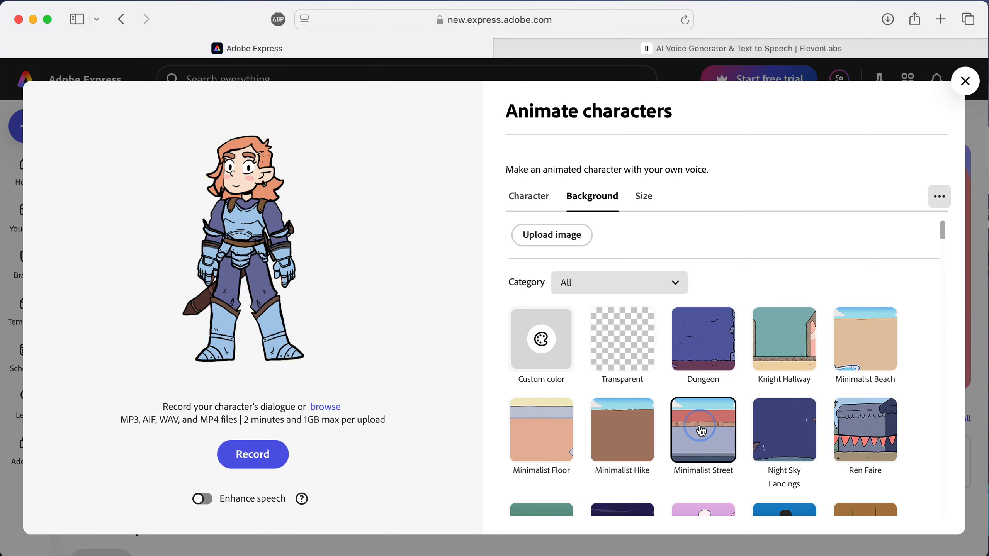
Step: Set the character's background to Cemetery Full Moon
scroll(702, 431, down, 3)
click(702, 463)
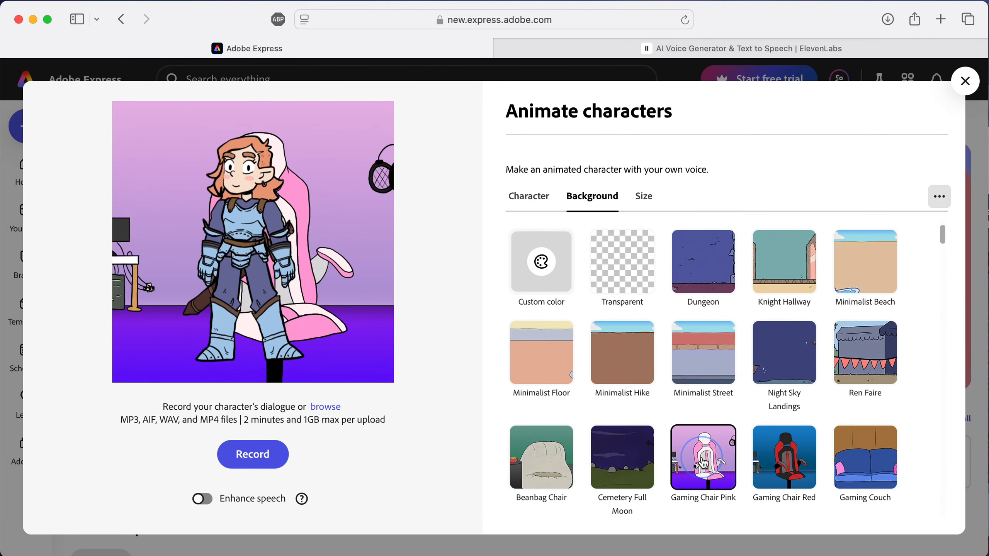
click(636, 469)
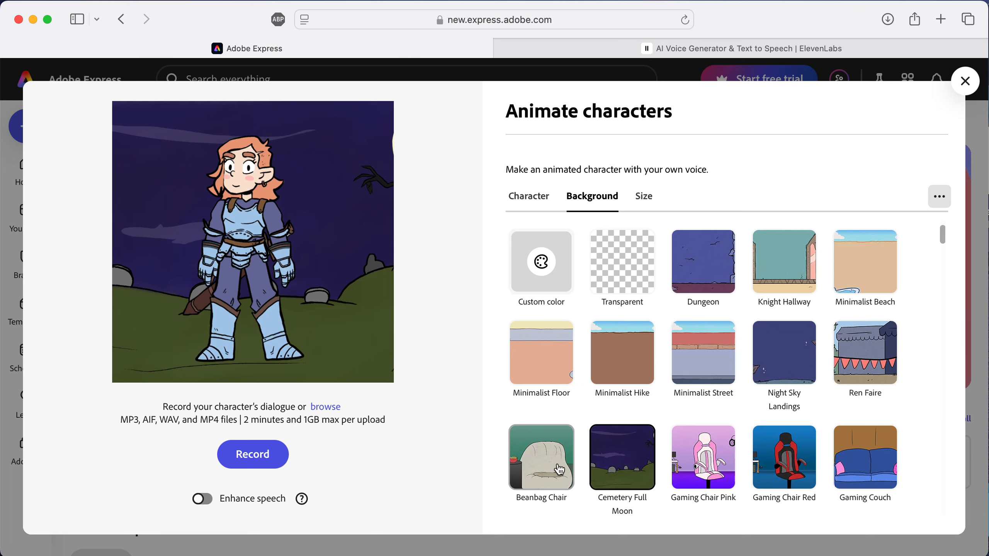
click(559, 470)
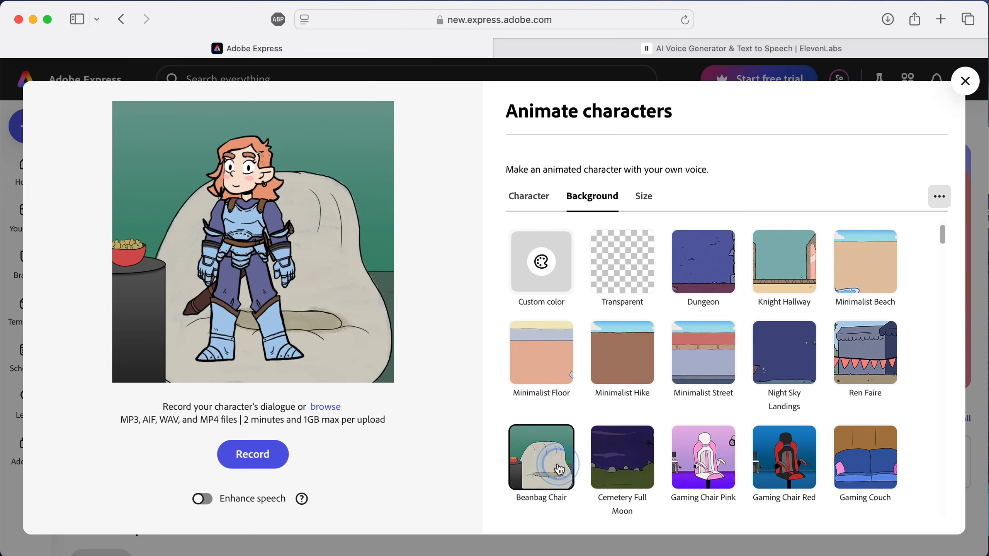
click(631, 463)
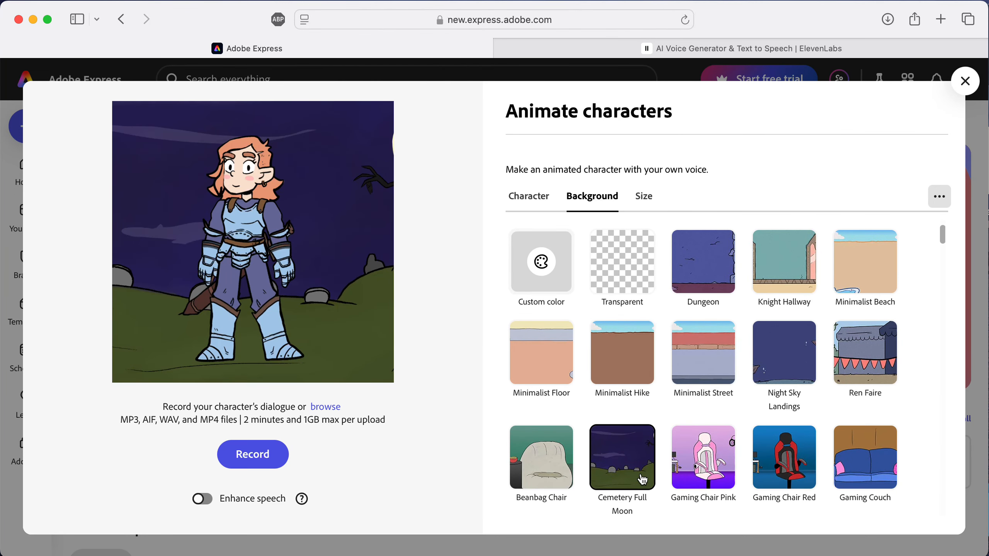
Step: Set the video size to the Instagram Story/Reels 9:16 aspect ratio after comparing it with Landscape
scroll(644, 467, down, 2)
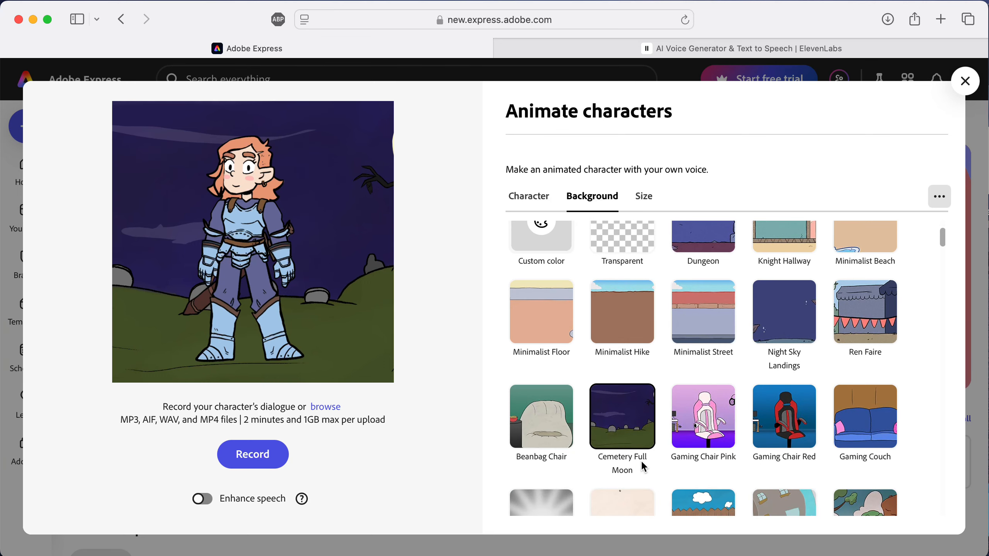
scroll(643, 468, up, 2)
click(645, 196)
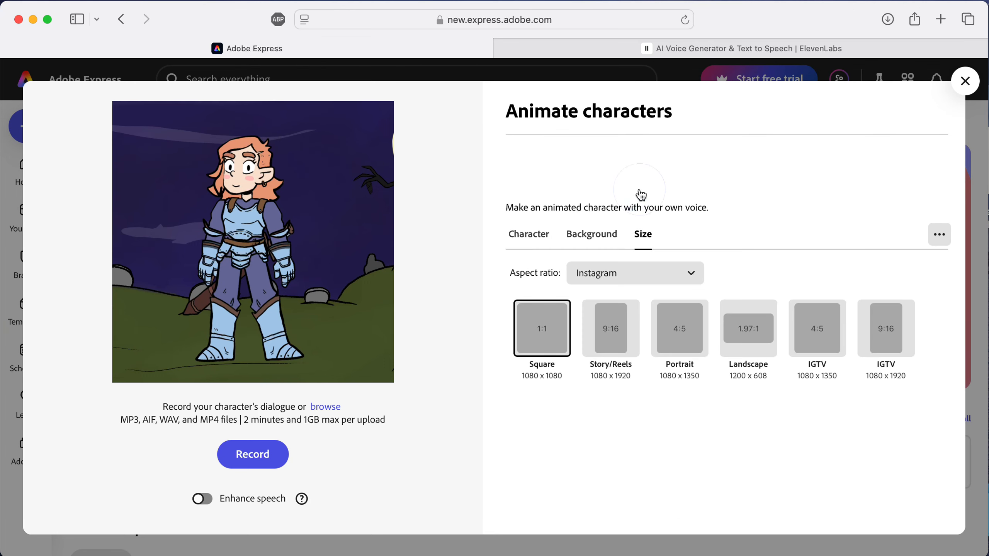
click(607, 331)
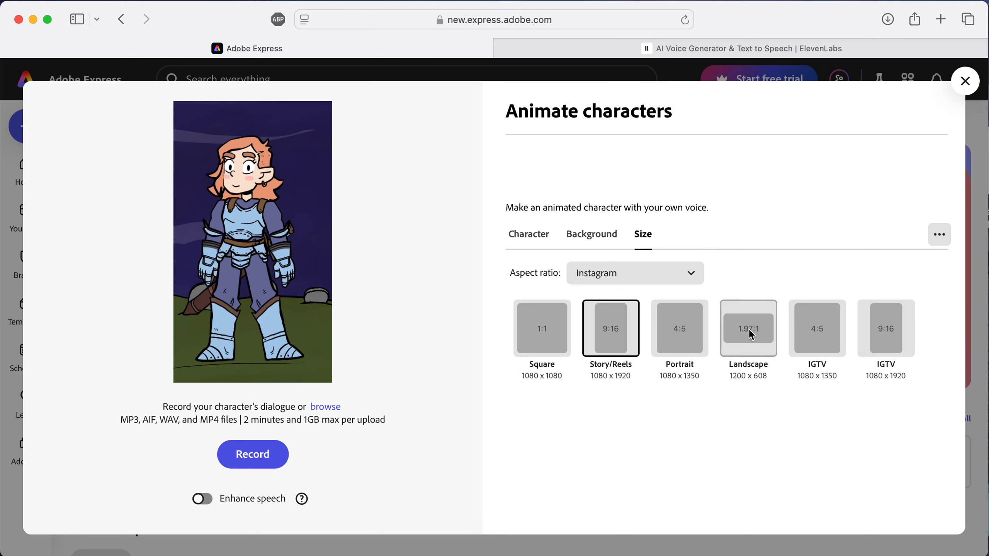
click(768, 329)
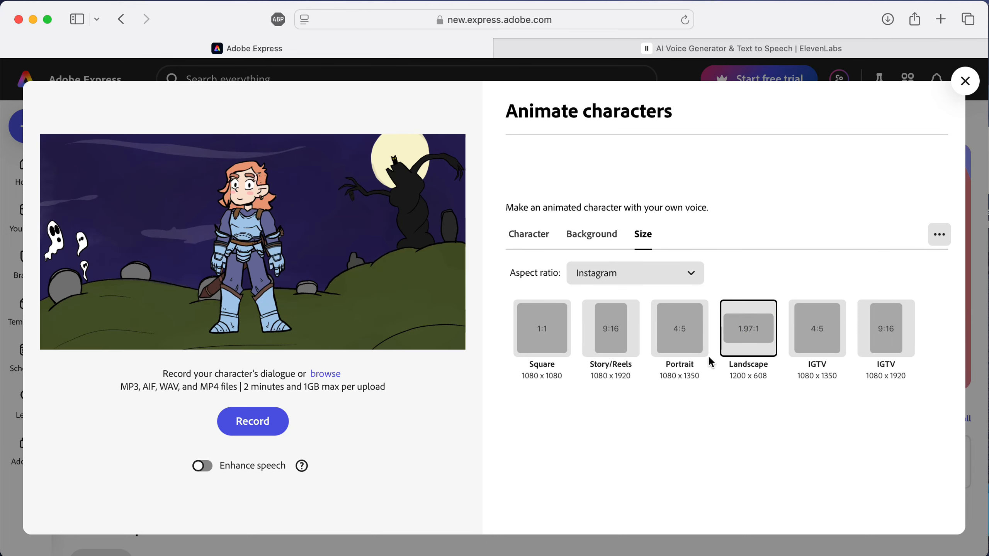
click(609, 340)
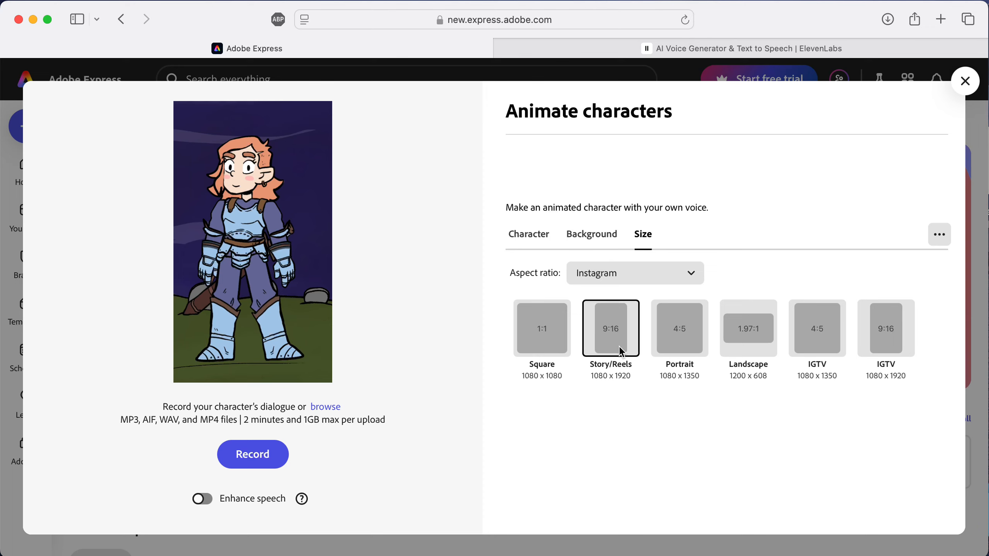
click(760, 349)
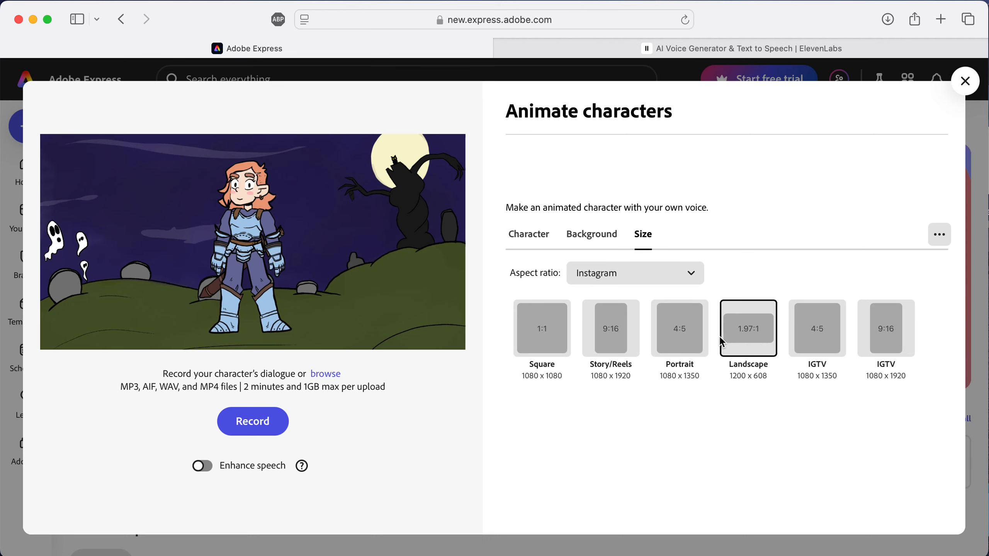
click(620, 332)
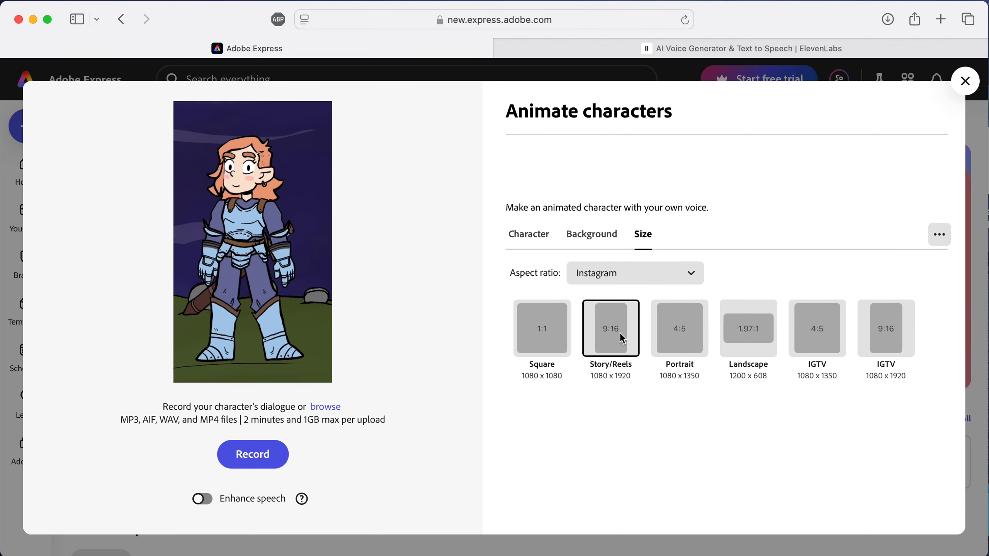
click(613, 279)
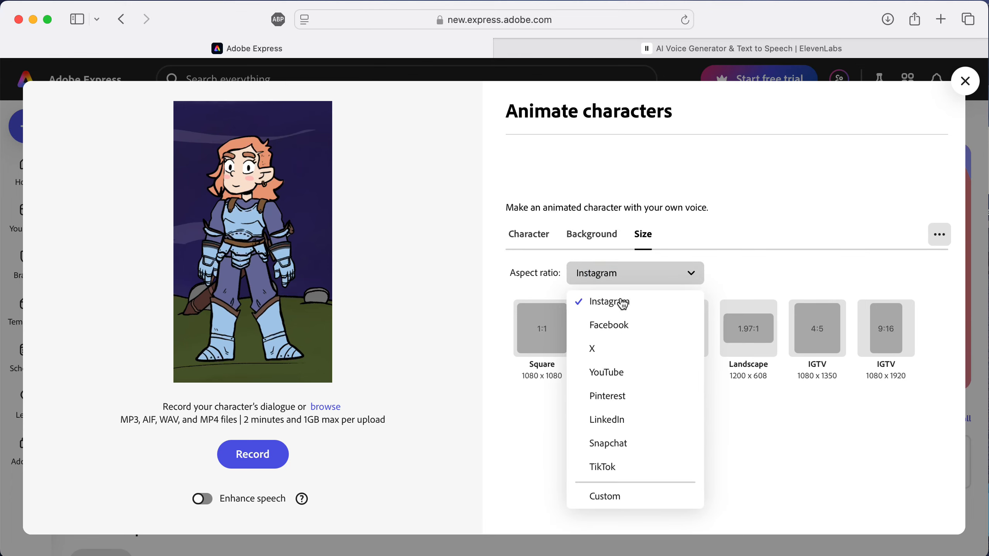
click(742, 275)
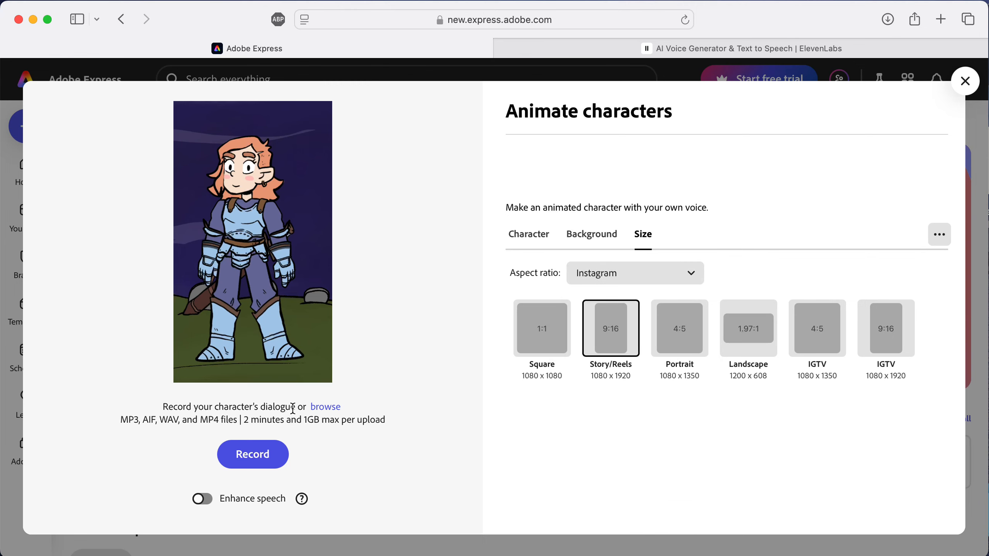
Step: Browse for and upload the ElevenLabs MP3 file from the Desktop as the character's dialogue
click(325, 407)
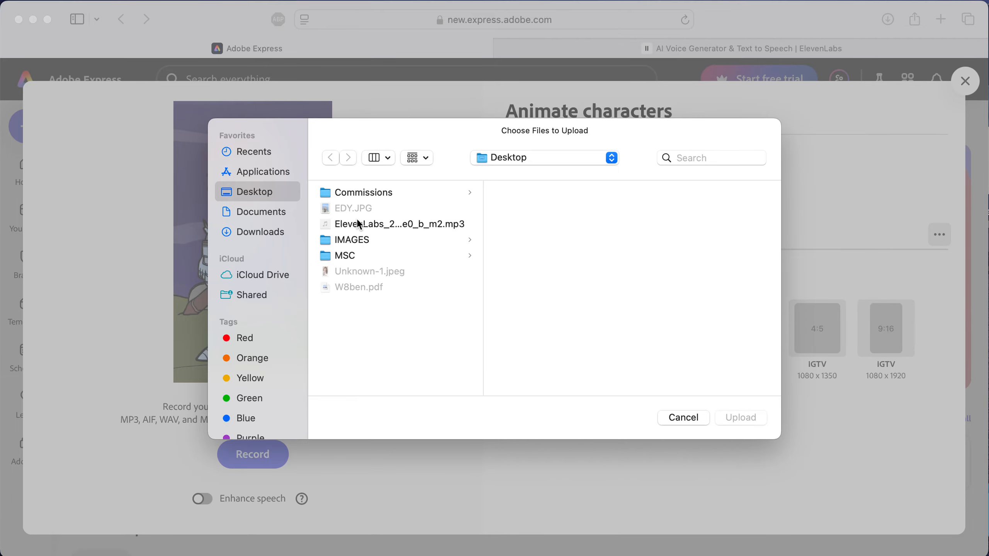
click(345, 227)
click(738, 417)
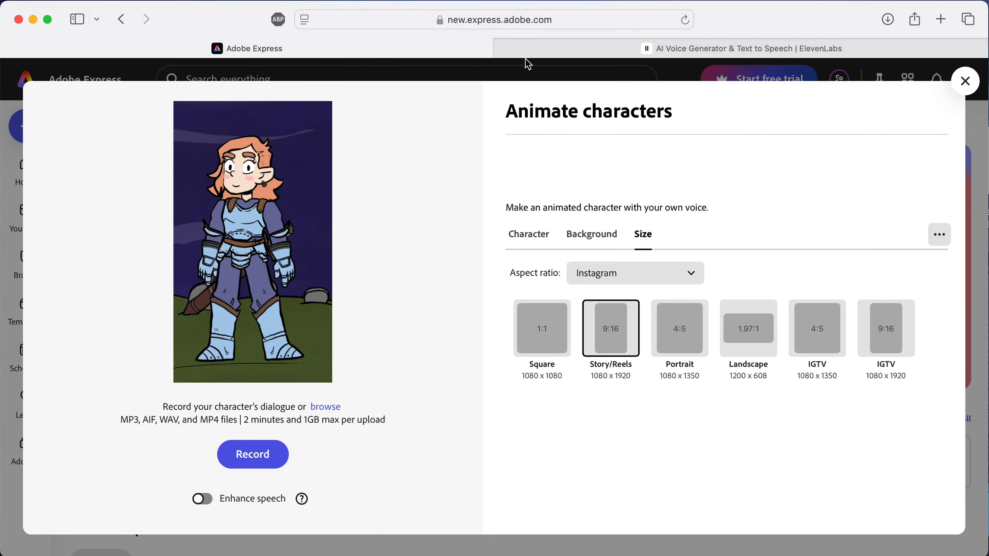
click(564, 48)
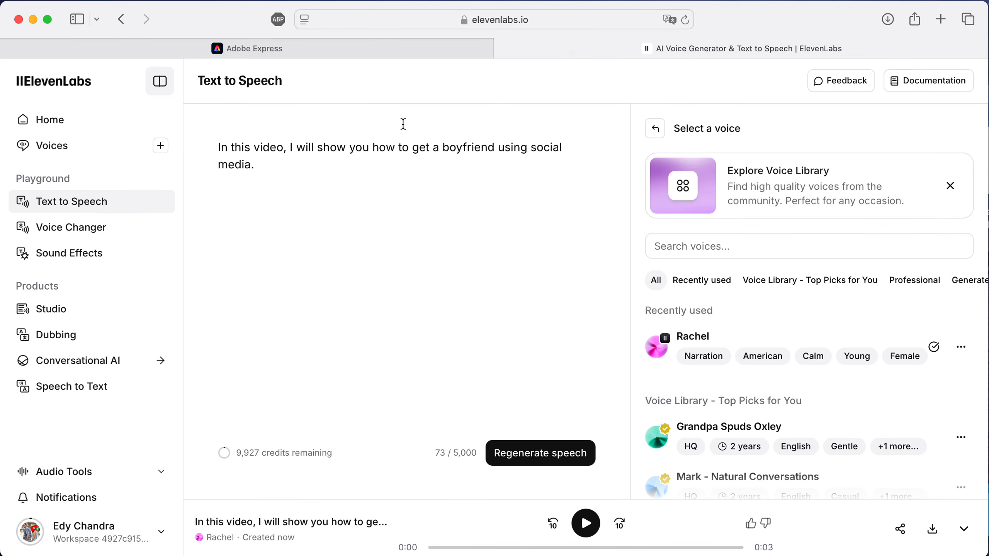
click(257, 47)
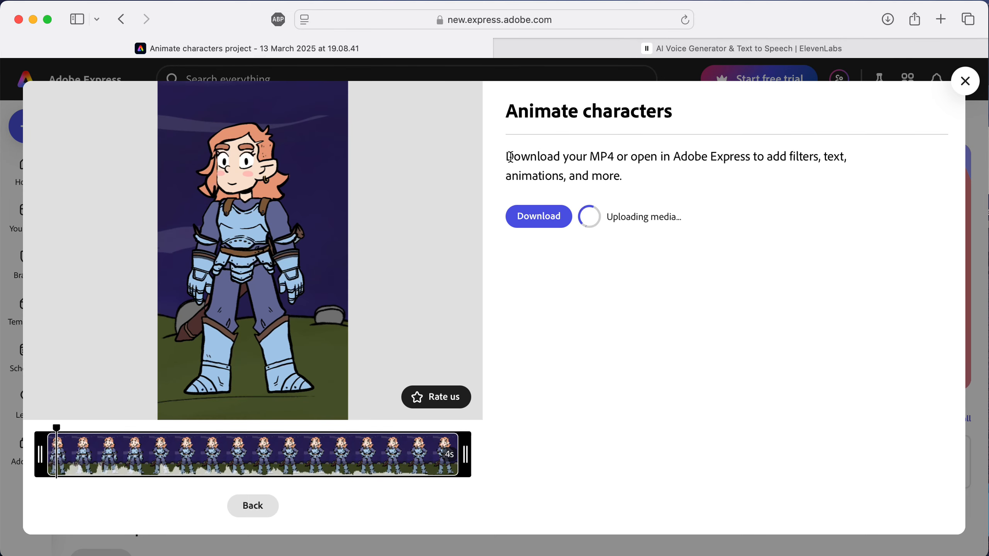
Step: Preview the animated character video and download it as an MP4, allowing downloads from the site
mouse_move(290, 222)
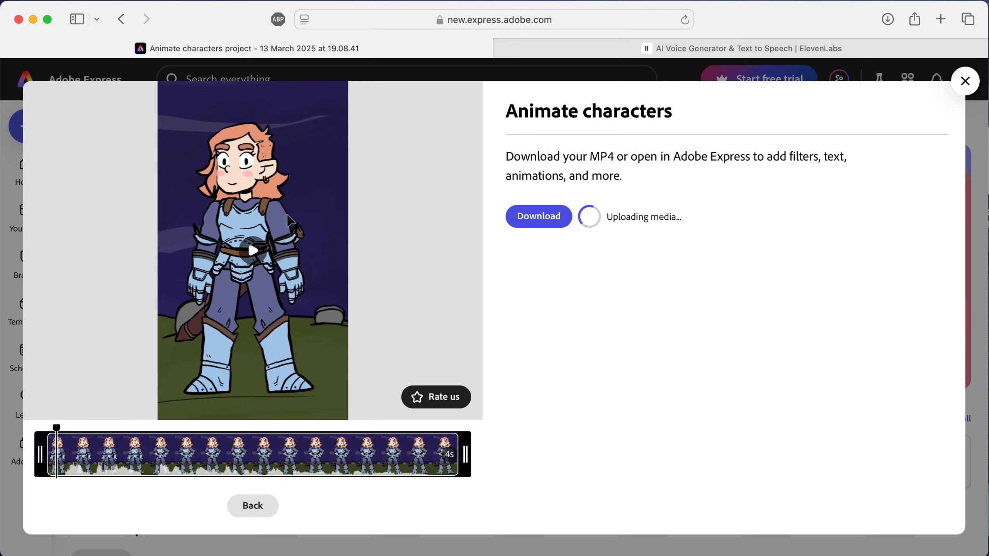
click(255, 254)
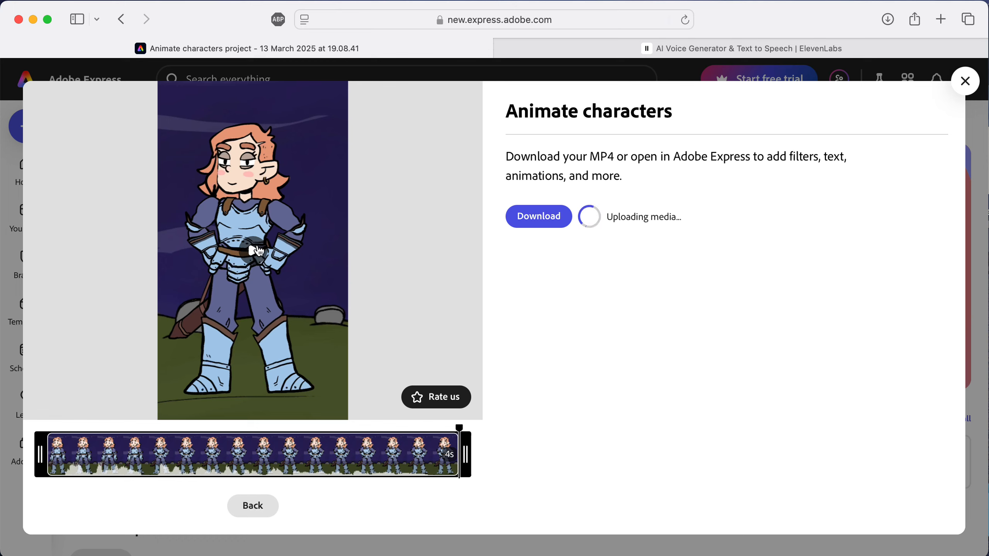
click(257, 251)
click(535, 220)
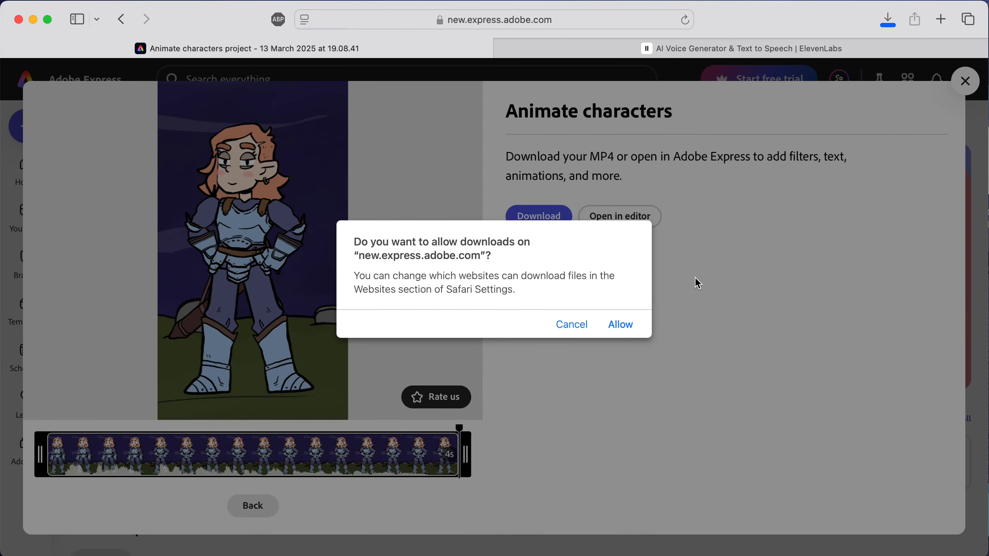
click(620, 331)
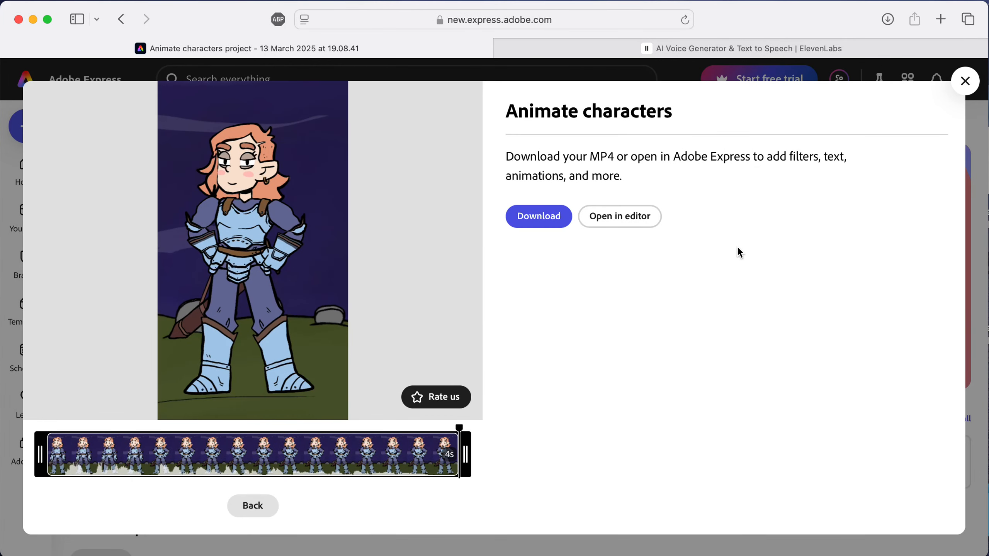
Step: Open the downloaded MP4 from the browser's downloads list and play it in a separate player window
click(887, 19)
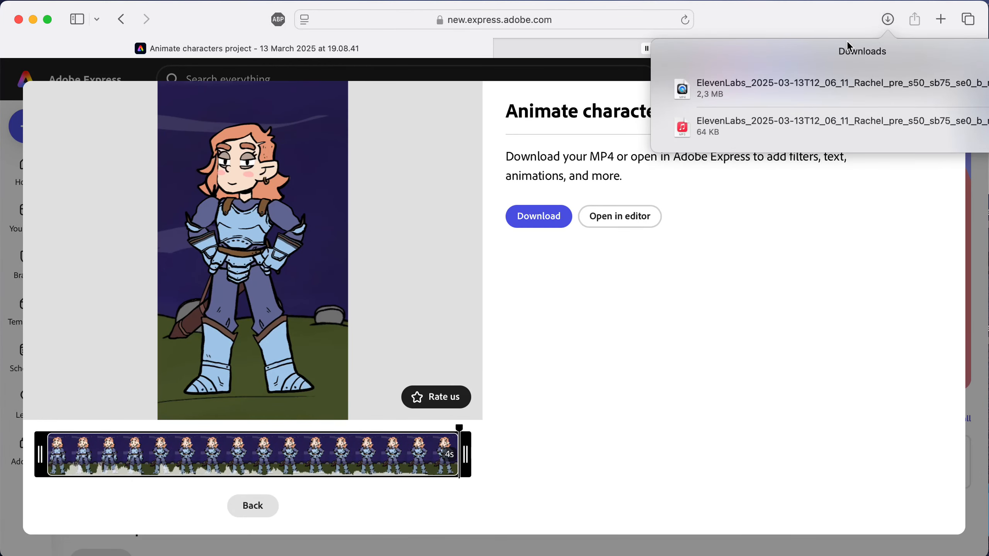
double_click(721, 89)
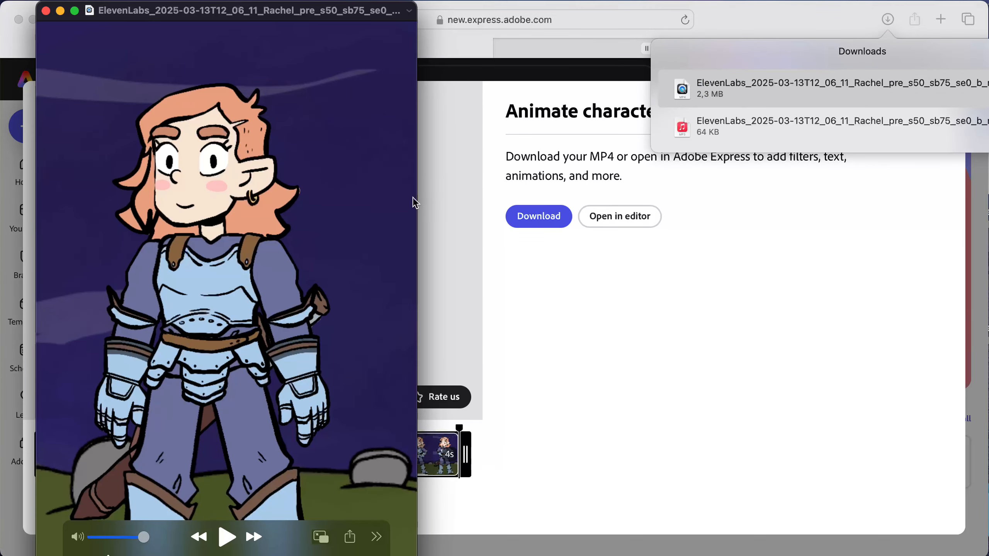
drag(414, 3, 311, 212)
drag(232, 228, 335, 52)
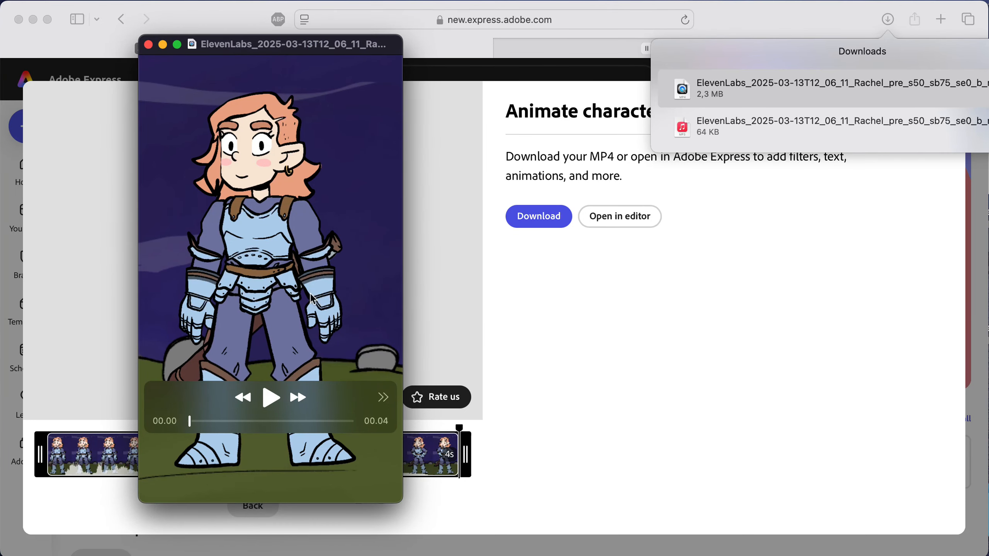
click(275, 400)
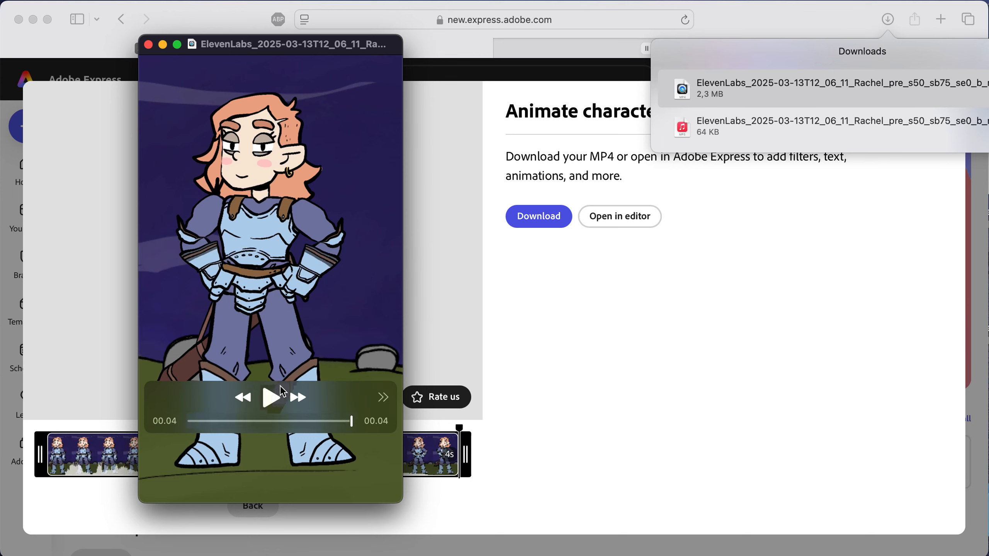
click(743, 10)
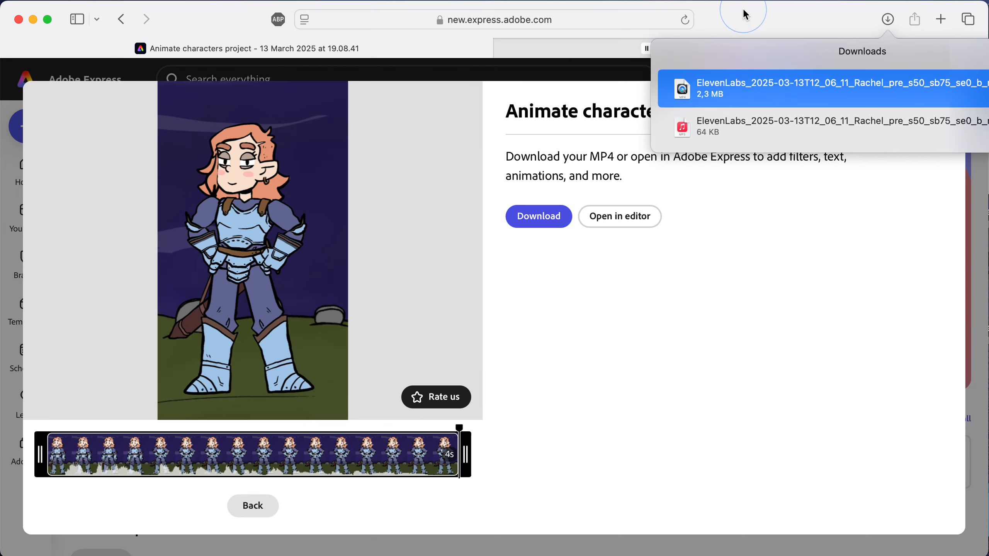
click(882, 16)
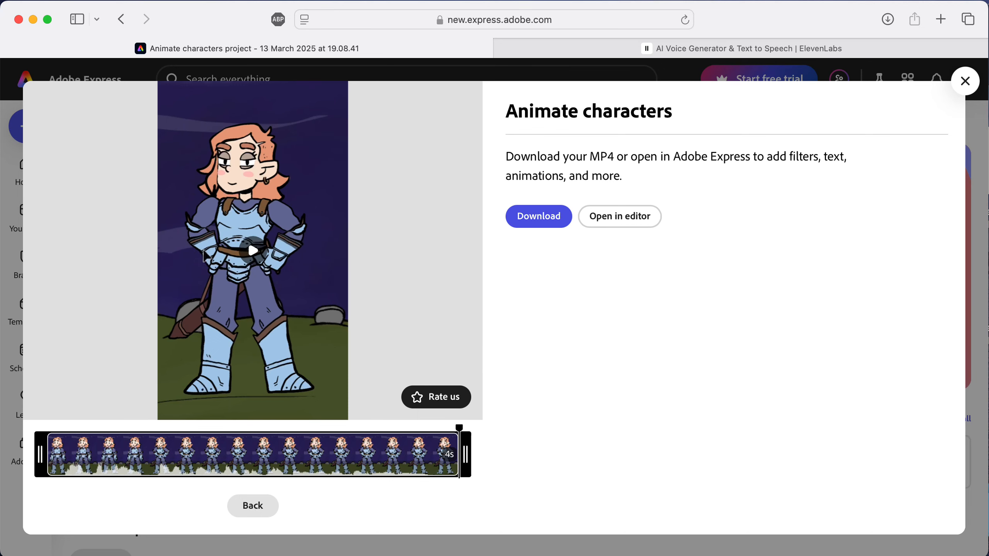
click(630, 48)
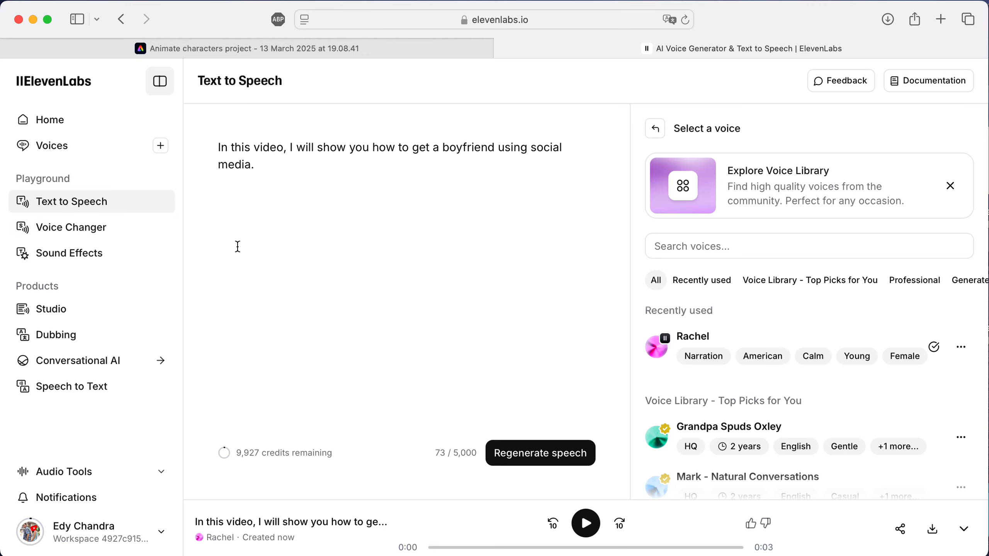
click(313, 52)
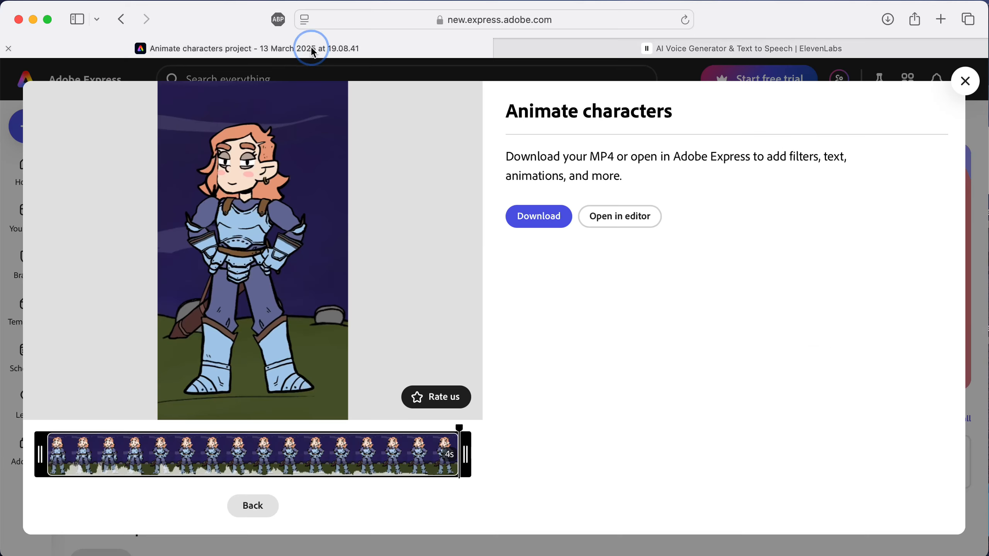
click(627, 56)
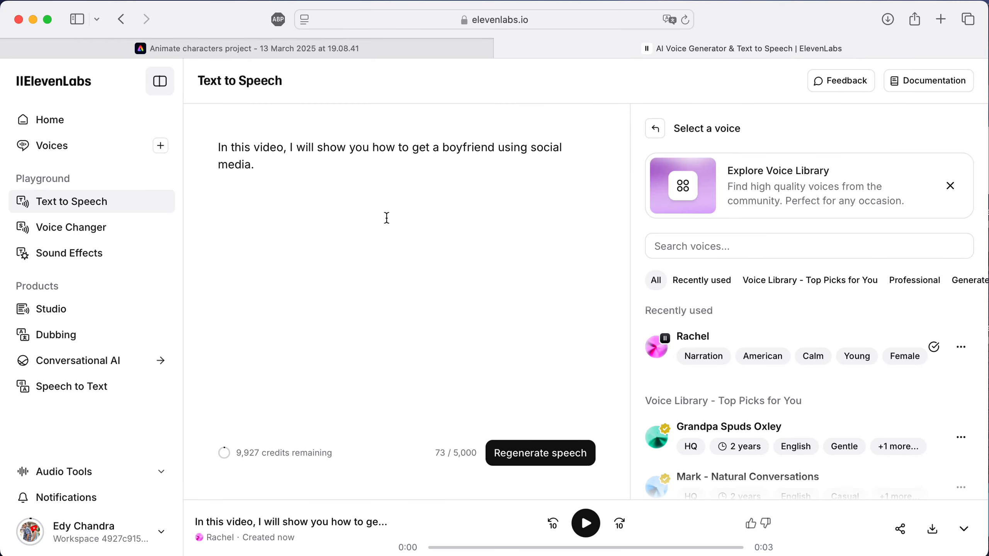